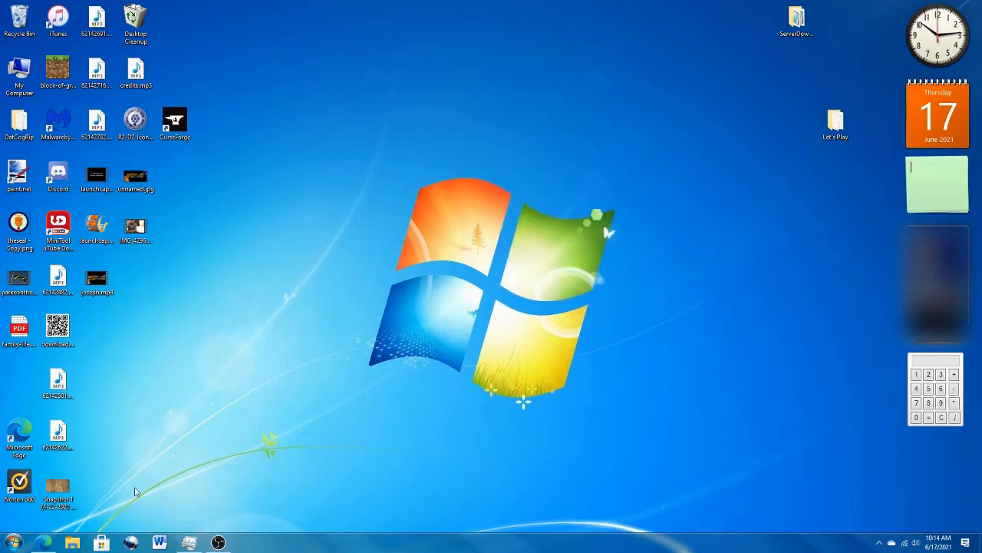
Look at the Windows hosts package link on the VirtualBox downloads page in Microsoft Edge, and put the browser away.
click(40, 543)
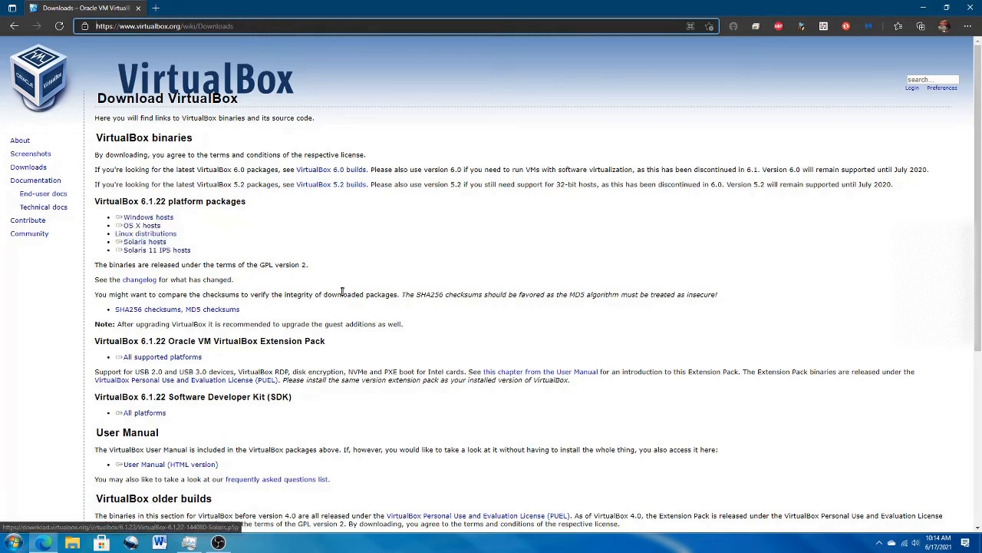
drag(163, 225, 122, 228)
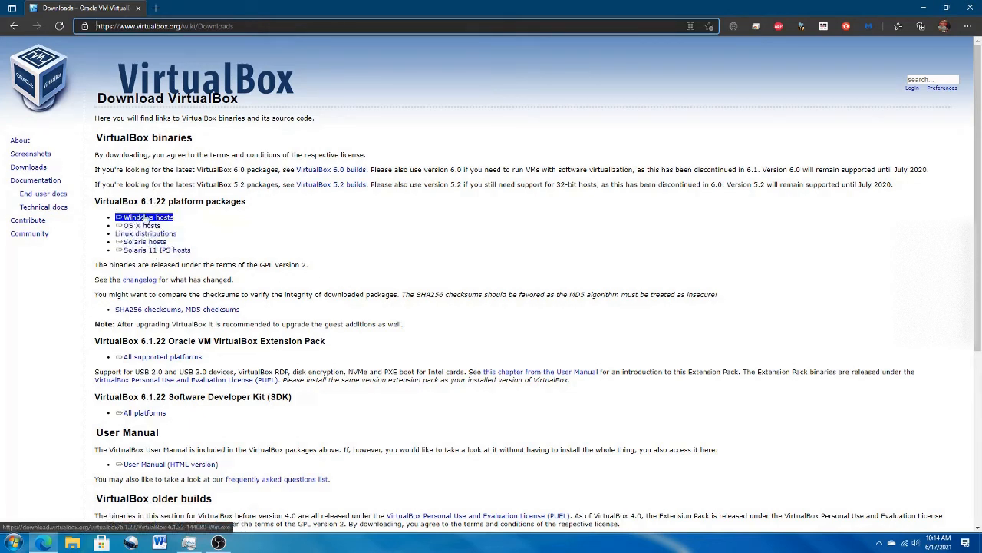
click(228, 217)
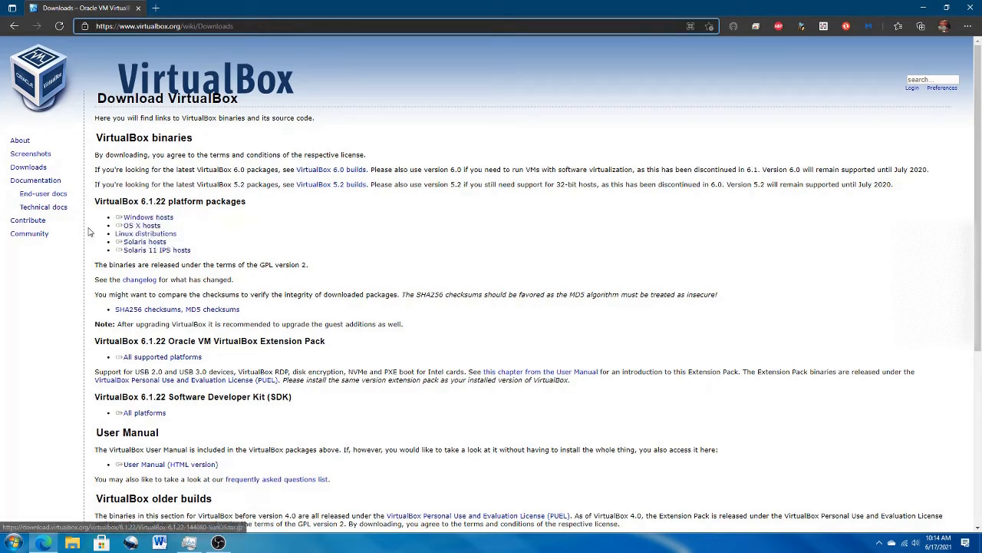
click(923, 7)
Launch Oracle VM VirtualBox and look through the list of existing virtual machines.
click(14, 541)
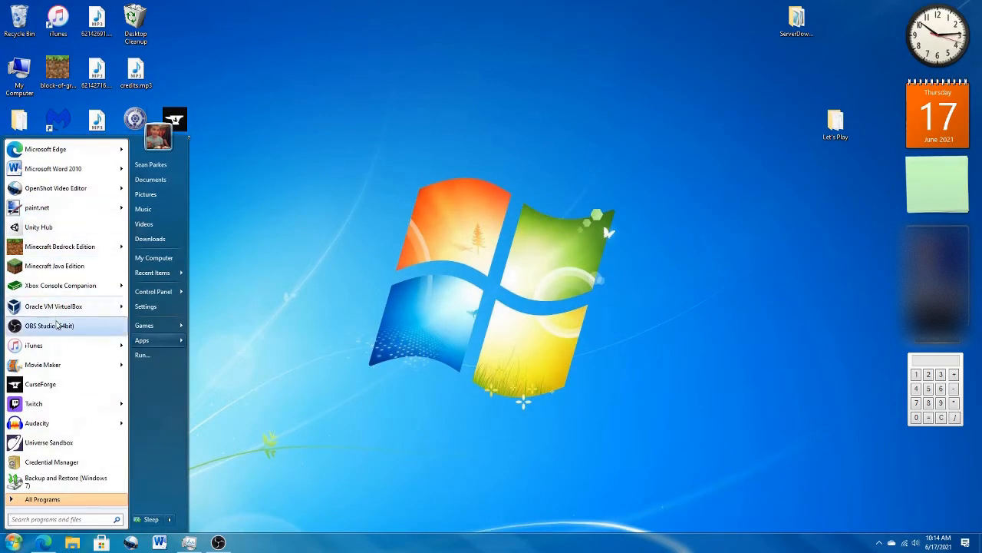
click(53, 306)
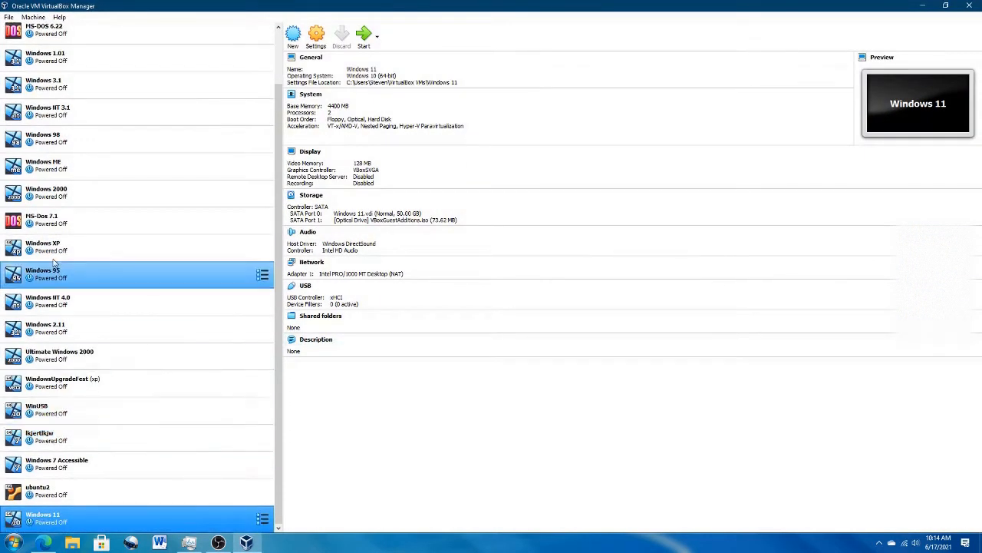
scroll(53, 263, up, 3)
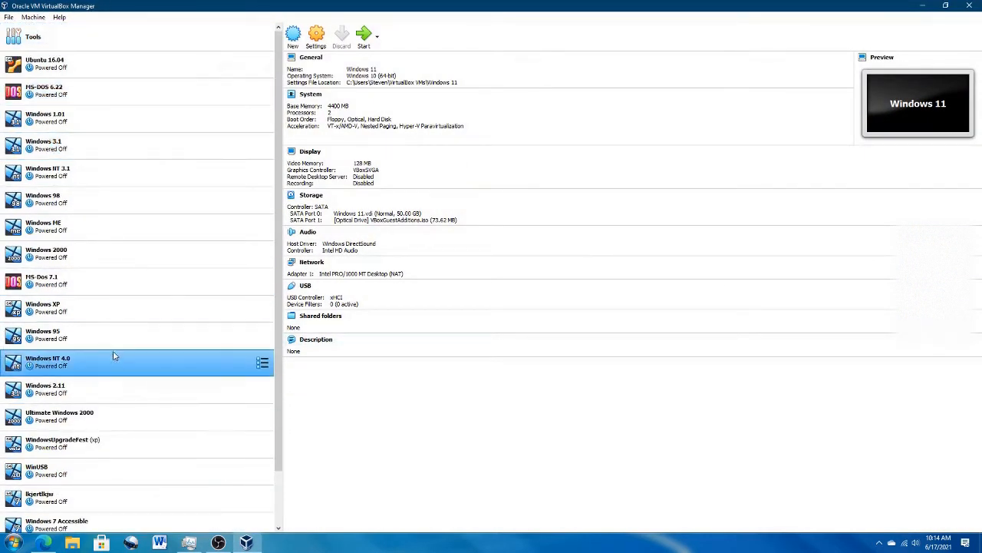
scroll(177, 344, down, 3)
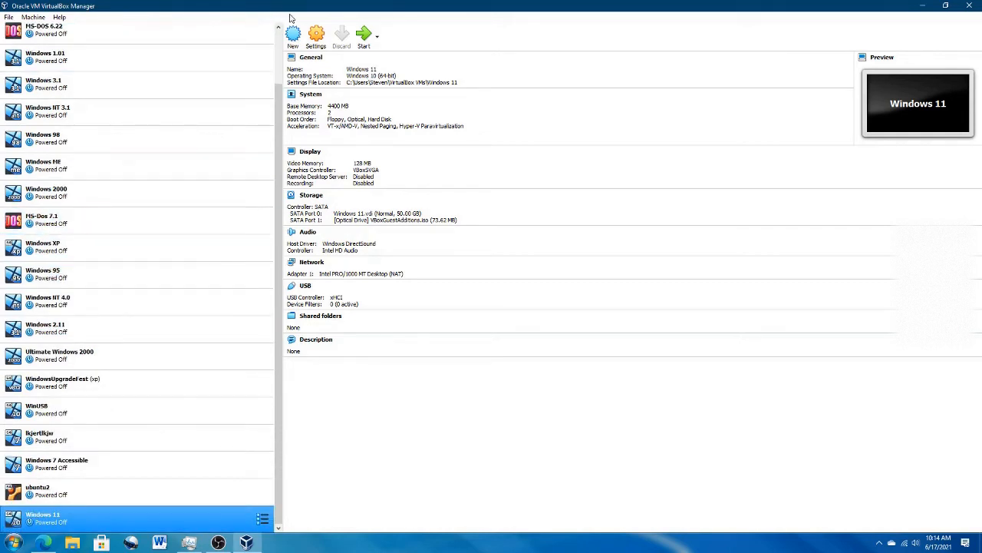
Start a new virtual machine named "Windows 11 thingy" with version Windows 10 (64-bit), and continue to its memory size.
click(292, 34)
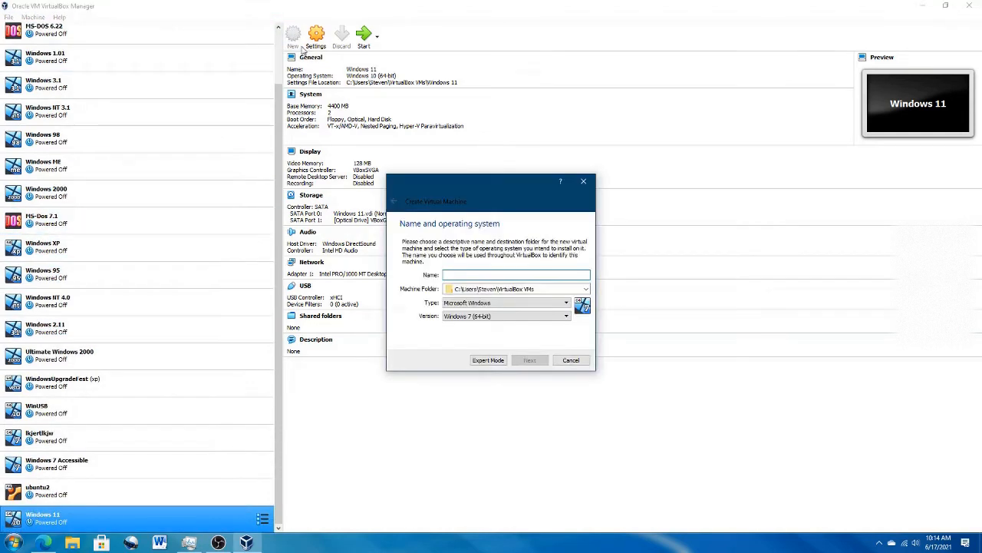
text(Windows 11 thingy)
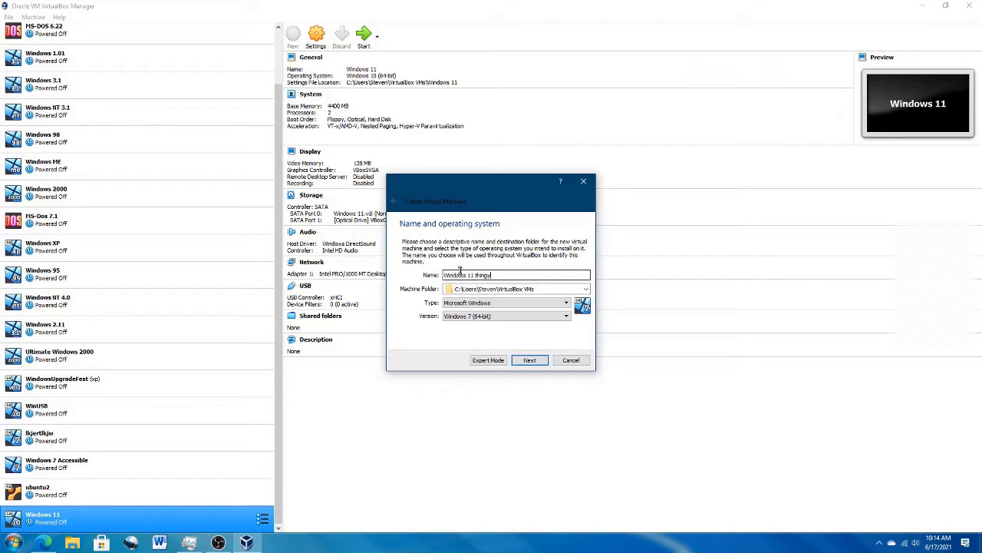
click(507, 316)
scroll(508, 353, down, 4)
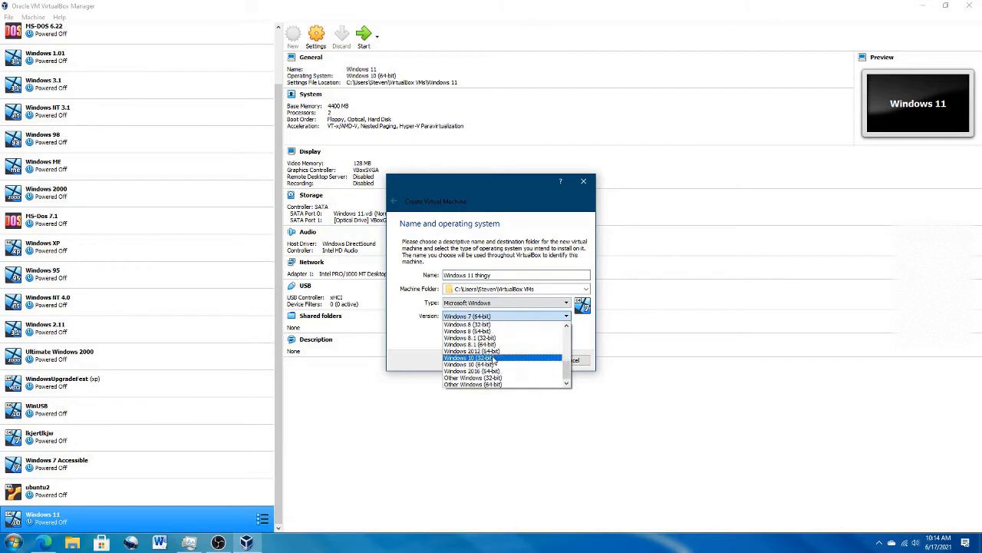
click(508, 365)
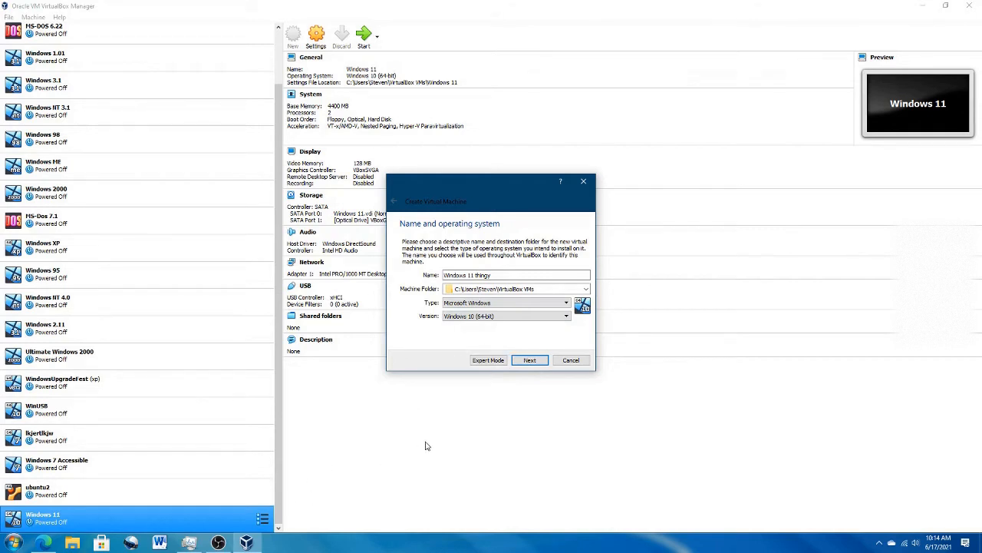
click(522, 361)
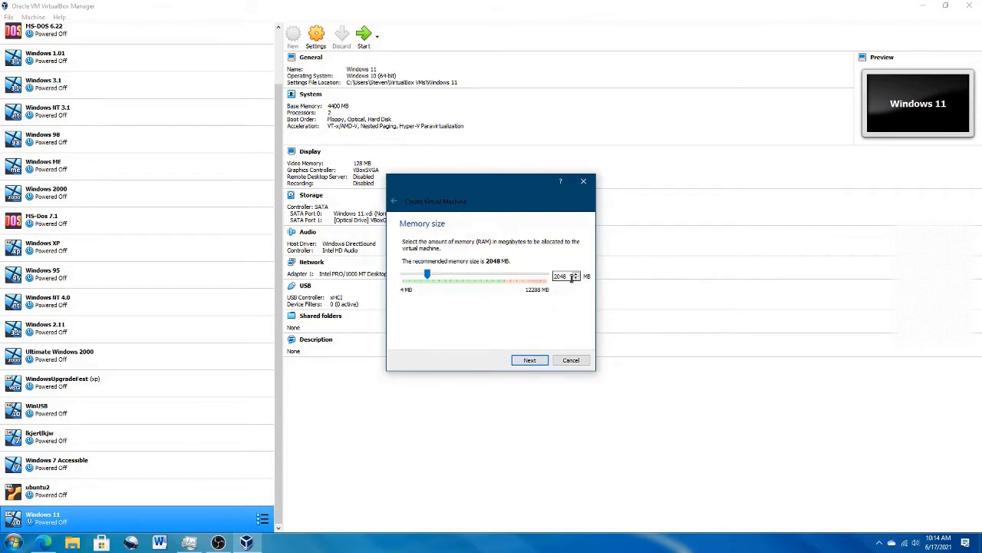
Check the host computer's memory in Task Manager and return to the new virtual machine's memory size.
click(218, 543)
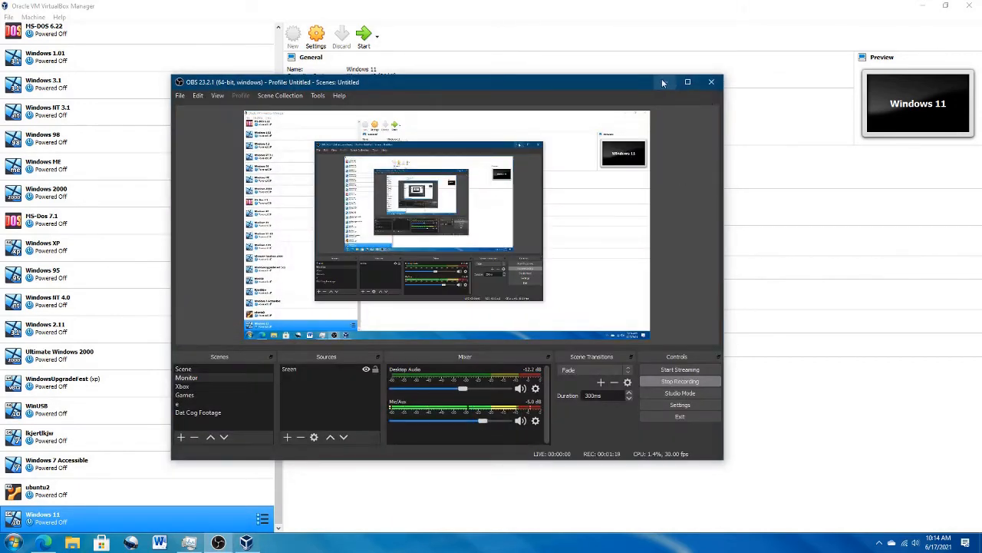
click(662, 79)
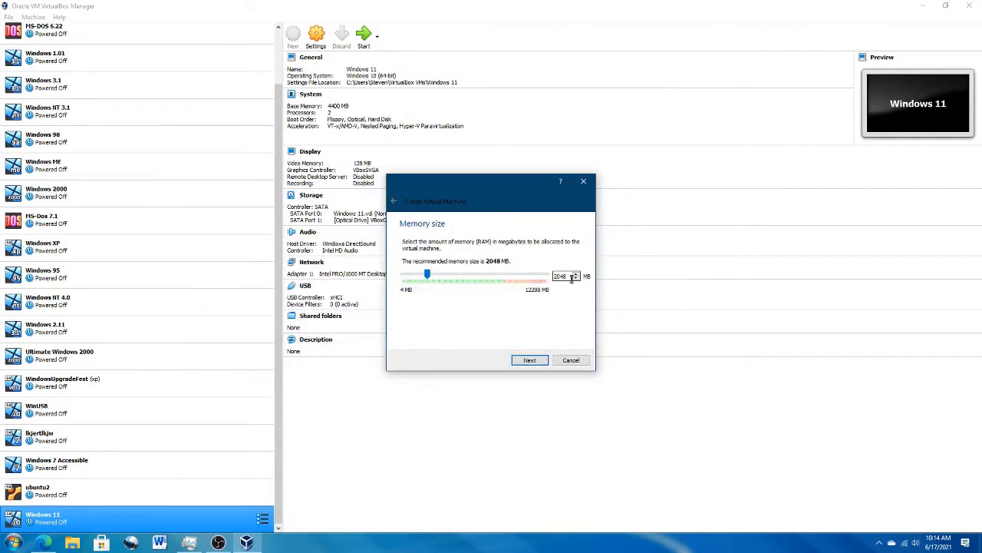
drag(572, 277, 542, 279)
click(189, 542)
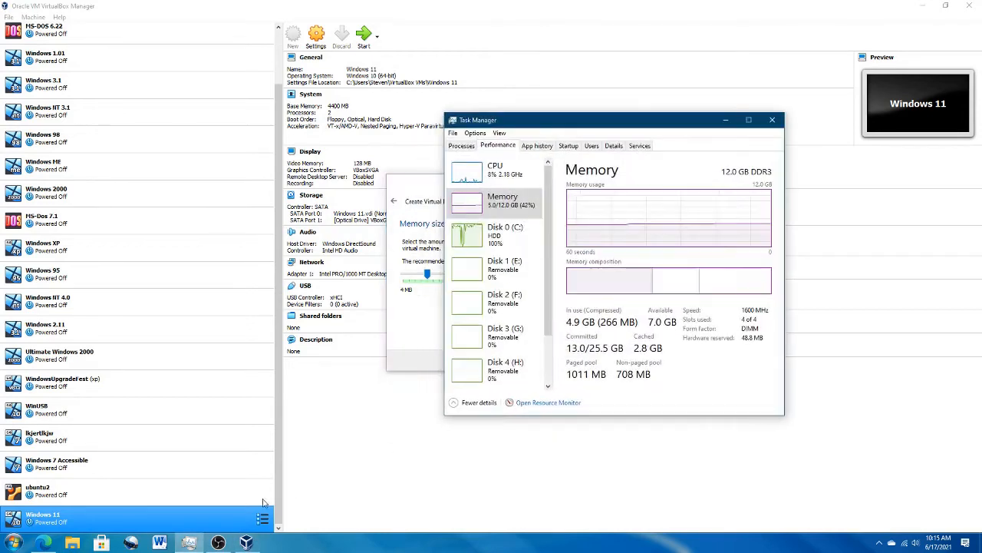
click(729, 121)
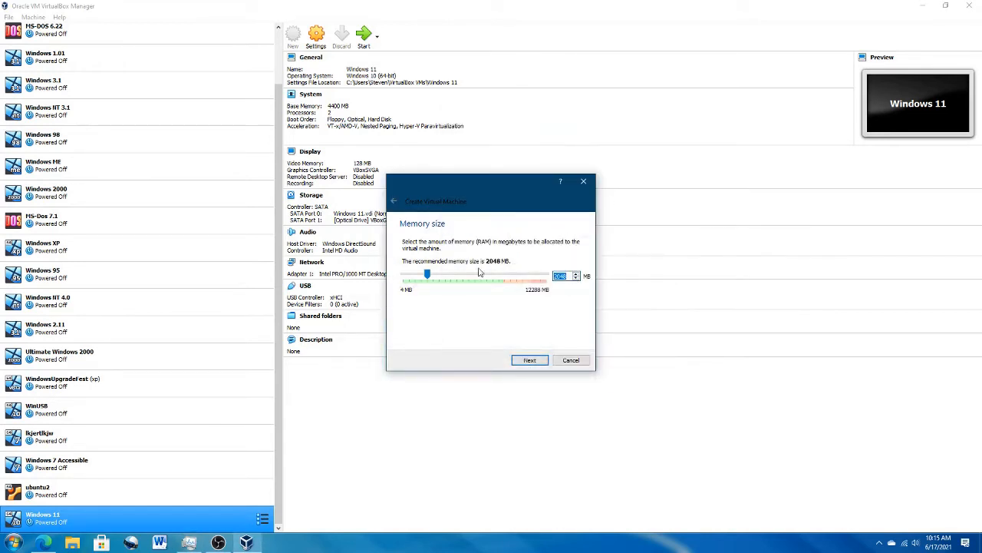
Set the new virtual machine's memory size to 5500 MB and continue to the hard disk options.
key(BackSpace)
text(5500)
click(529, 360)
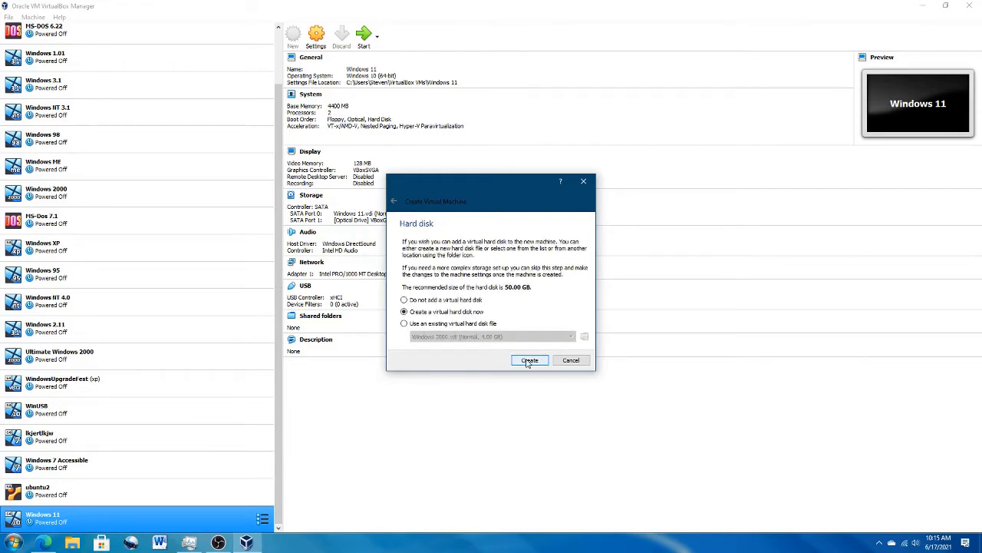
Create a dynamically allocated 50.00 GB VDI virtual hard disk for the new machine.
click(529, 360)
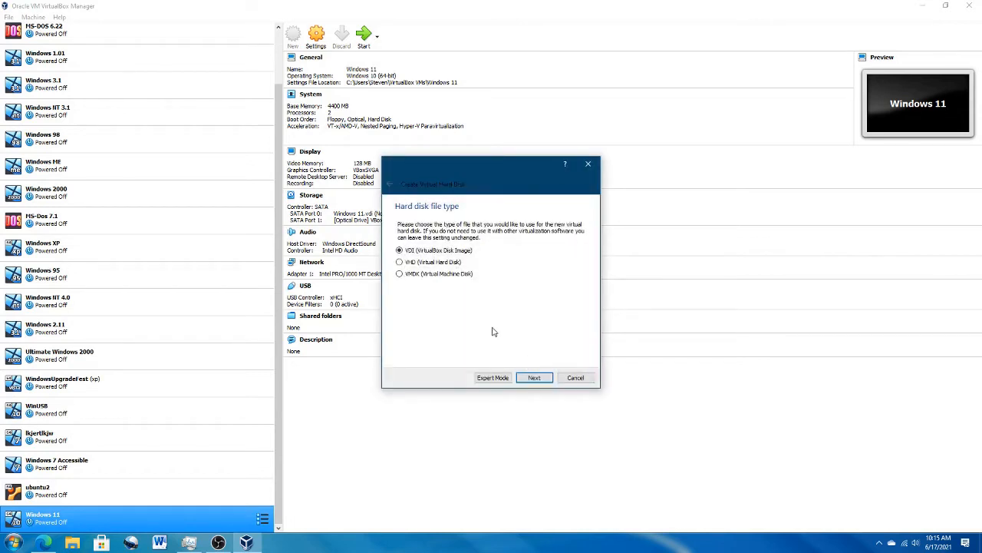
click(534, 377)
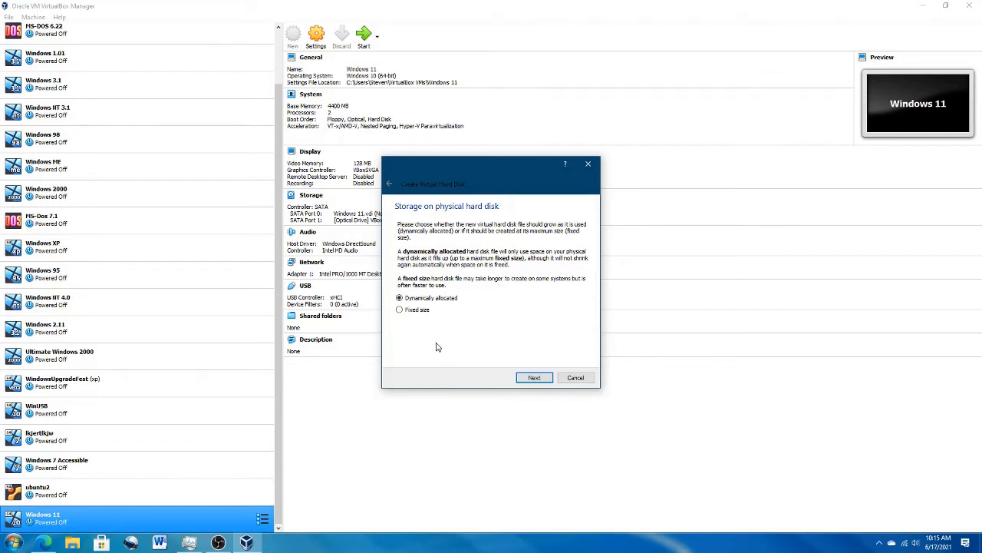
click(534, 377)
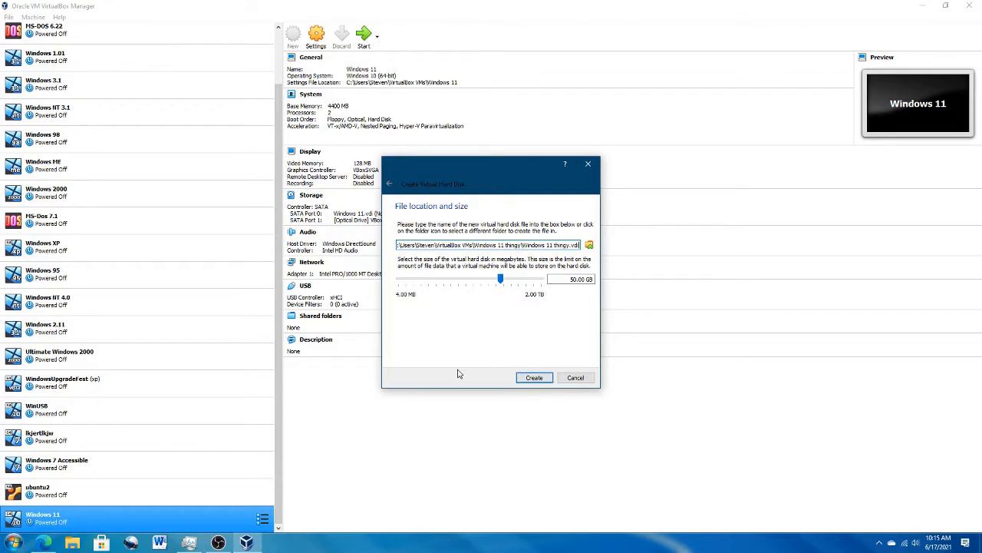
click(526, 382)
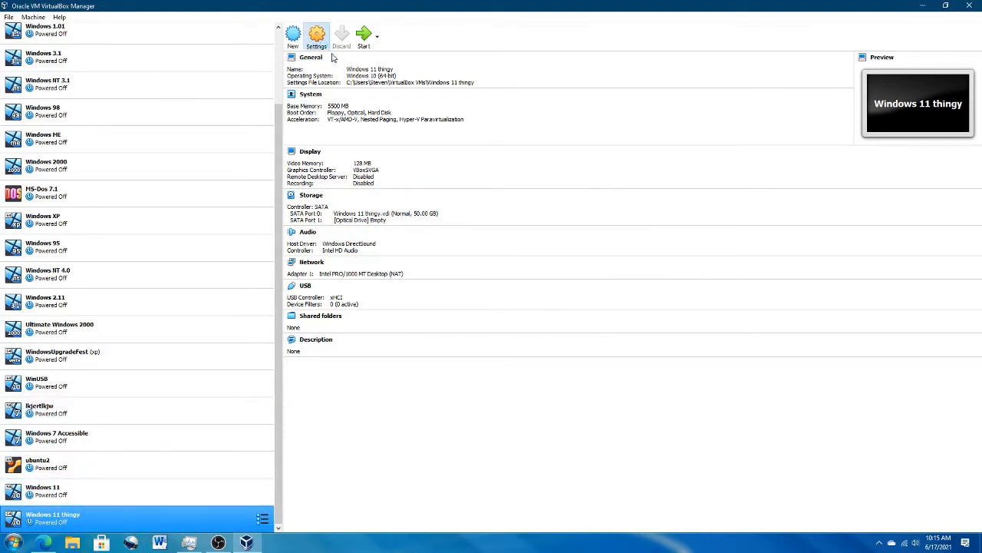
Set the Windows 11 thingy machine to use 2 processors in its system settings.
key(ctrl+s)
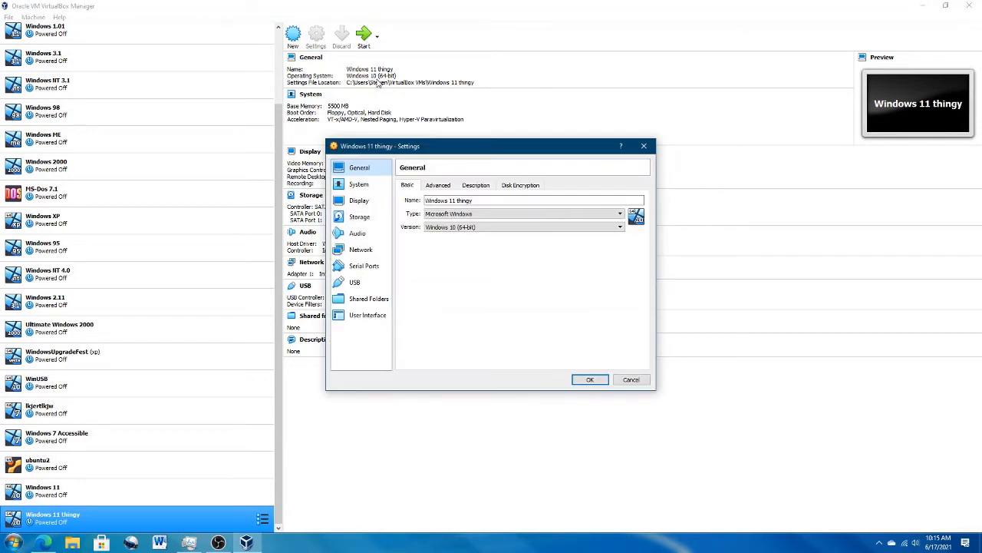
click(361, 184)
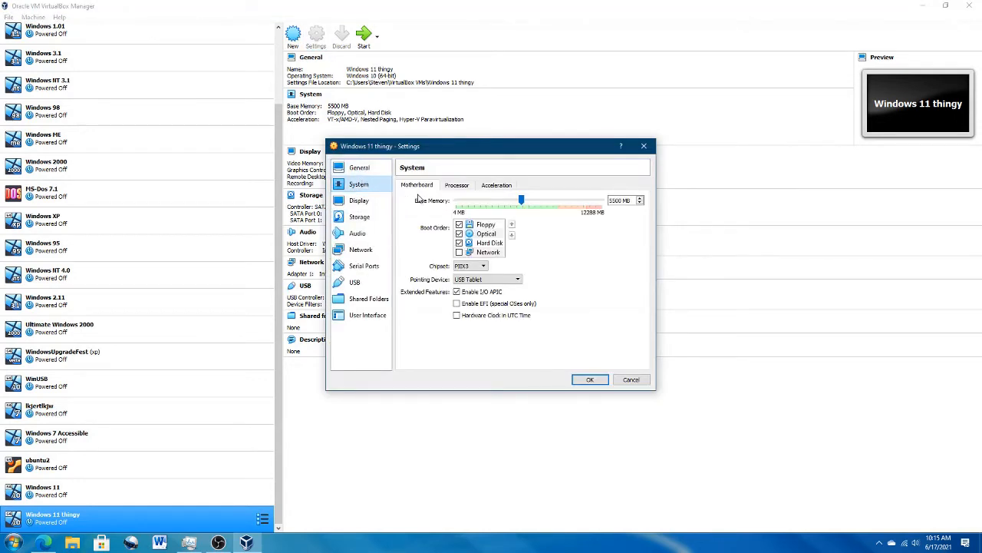
click(456, 186)
drag(457, 201, 477, 201)
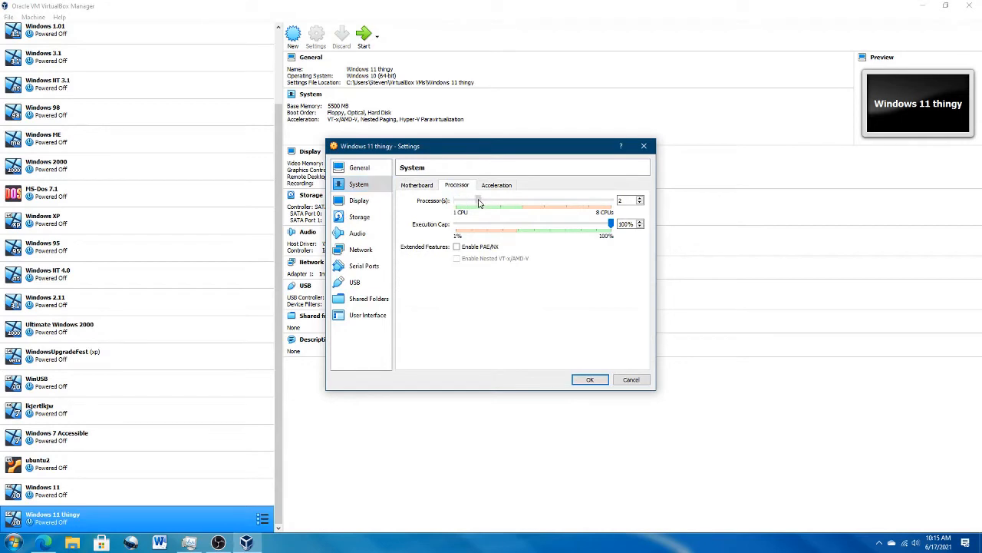
Review the machine's motherboard and display settings, and save the configuration.
click(365, 171)
click(366, 184)
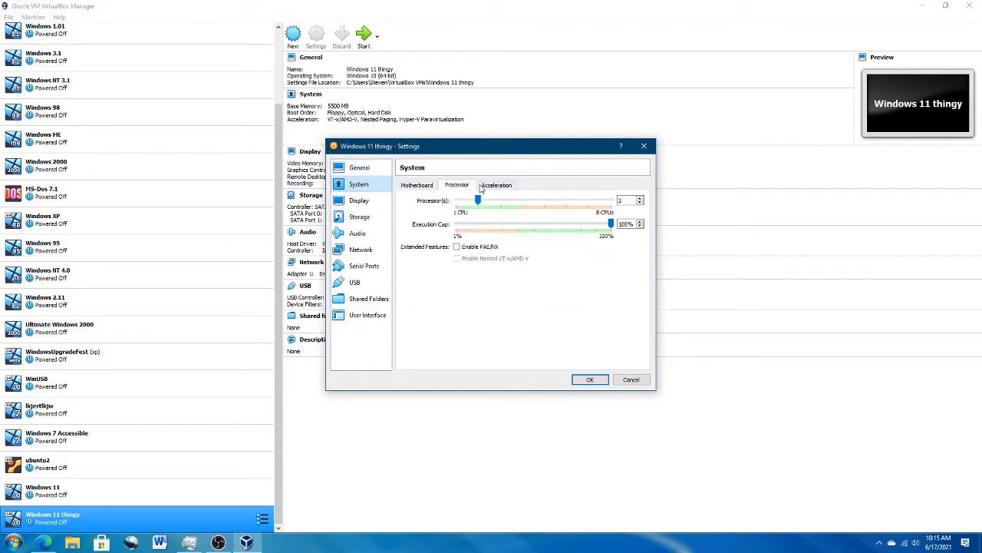
click(406, 186)
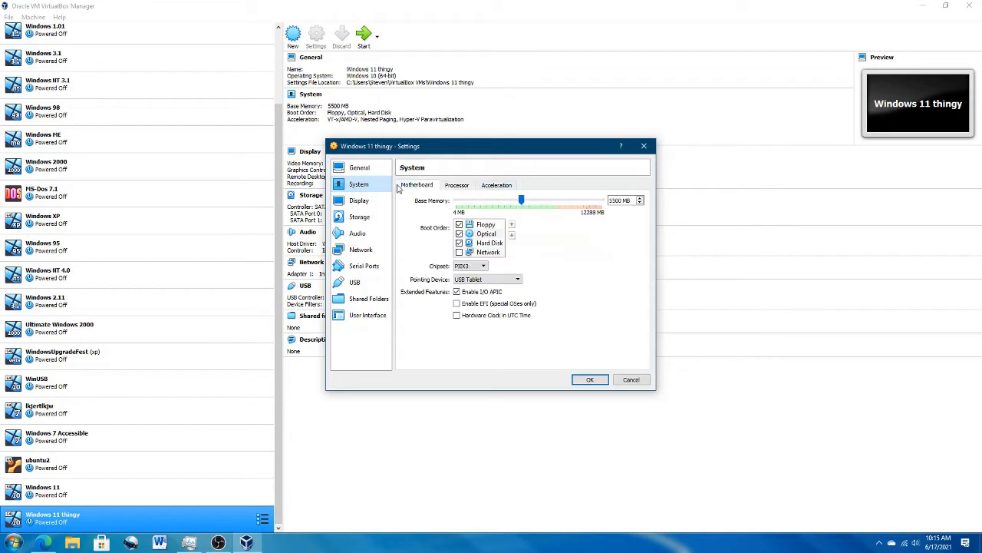
click(359, 171)
click(359, 200)
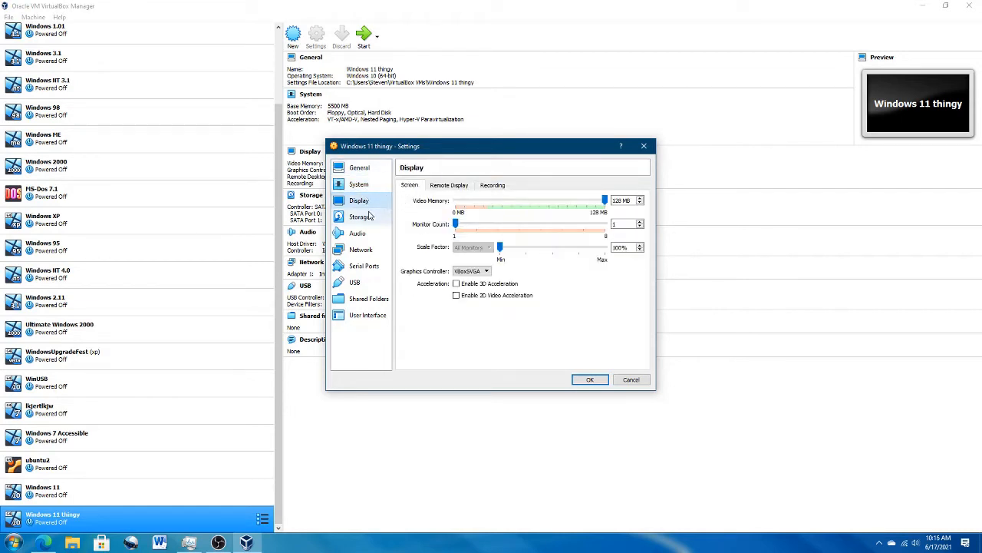
click(590, 379)
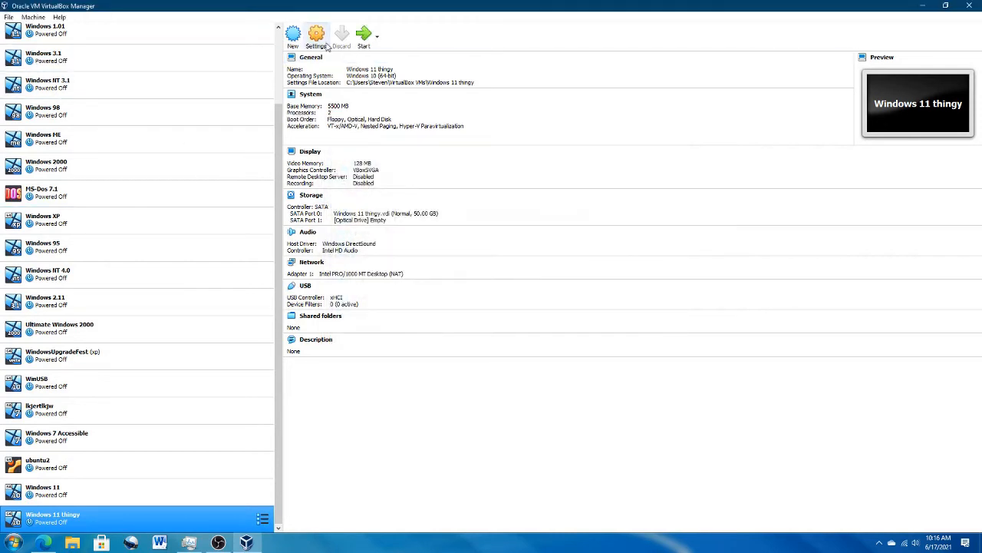
Start the Windows 11 thingy machine with Windows11Leaked.iso as its start-up disk, and maximize its window.
click(364, 35)
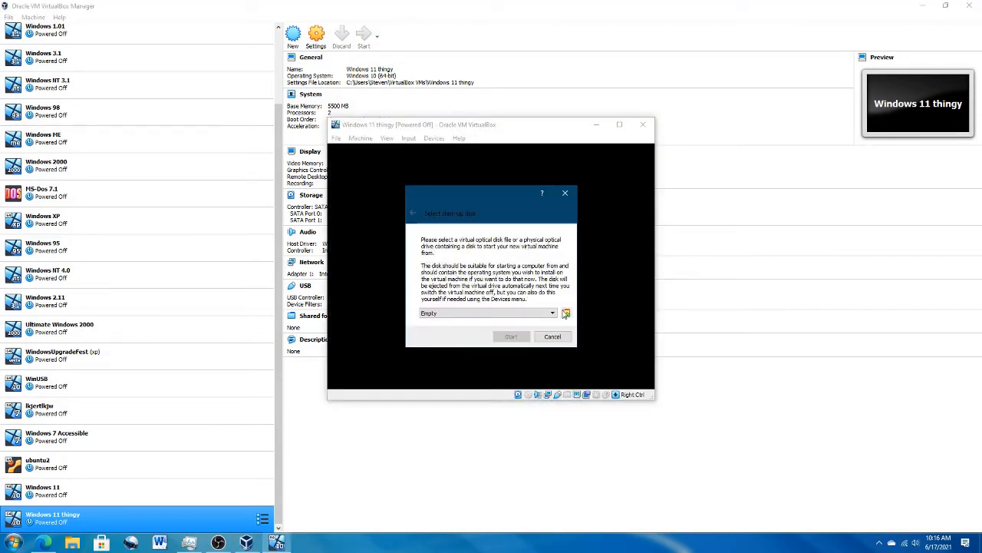
click(566, 313)
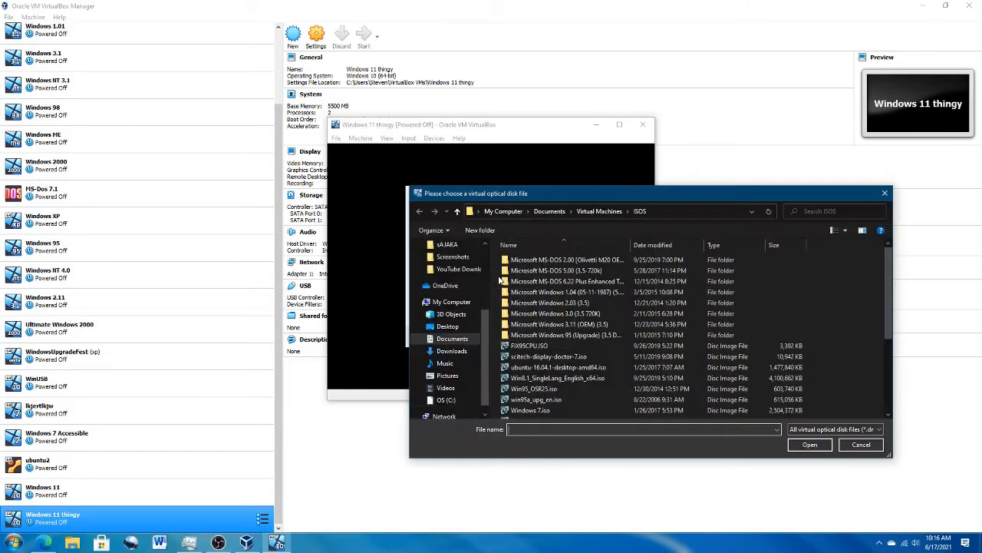
scroll(577, 332, down, 4)
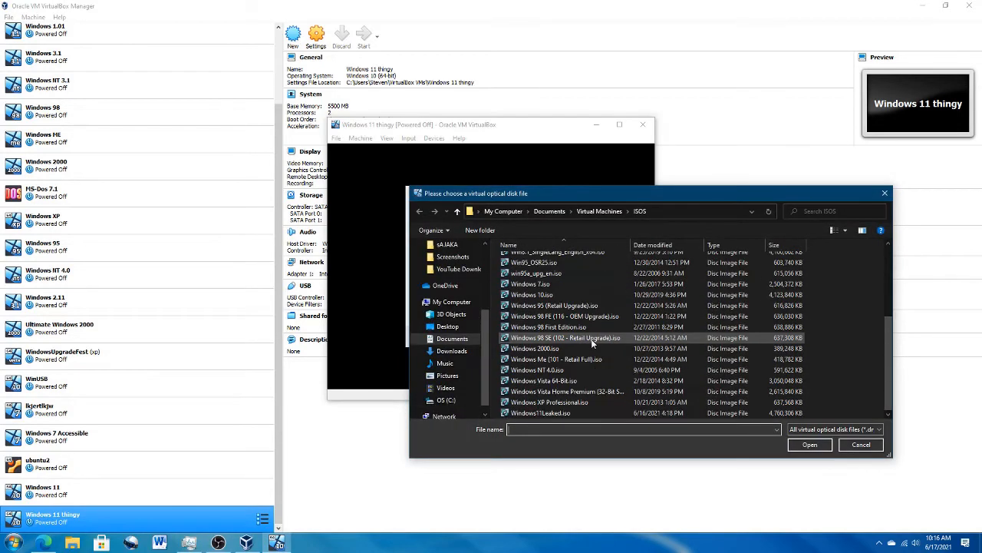
click(572, 415)
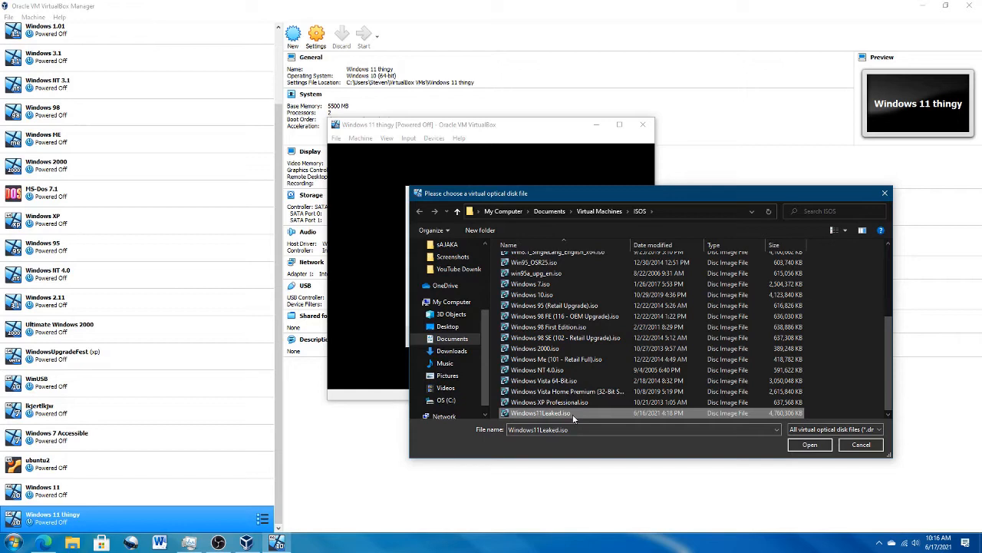
double_click(572, 414)
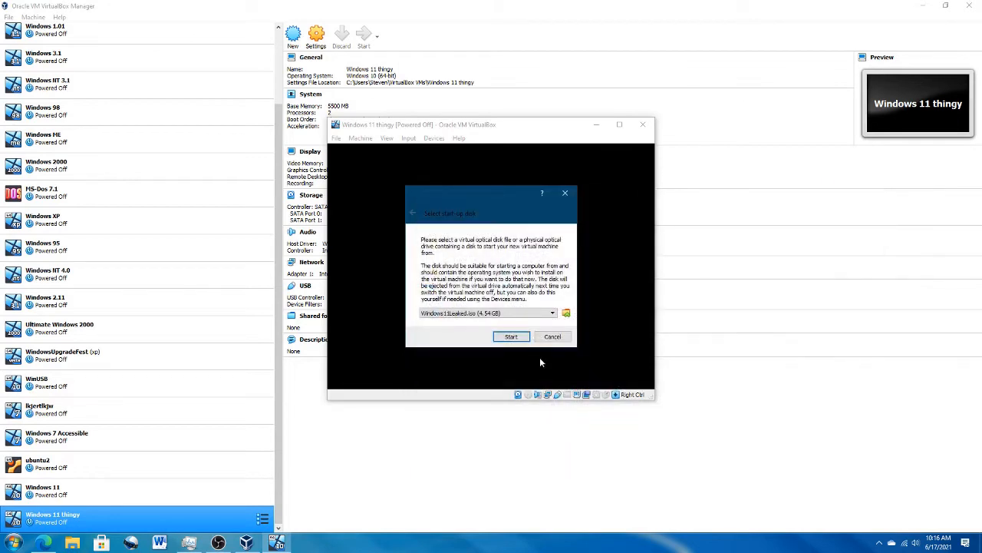
click(510, 336)
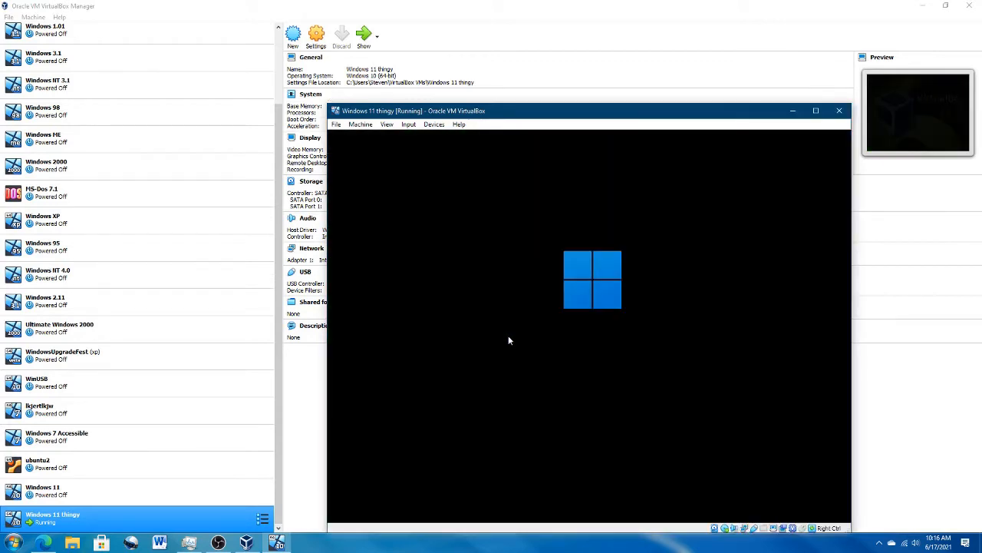
drag(510, 117, 438, 5)
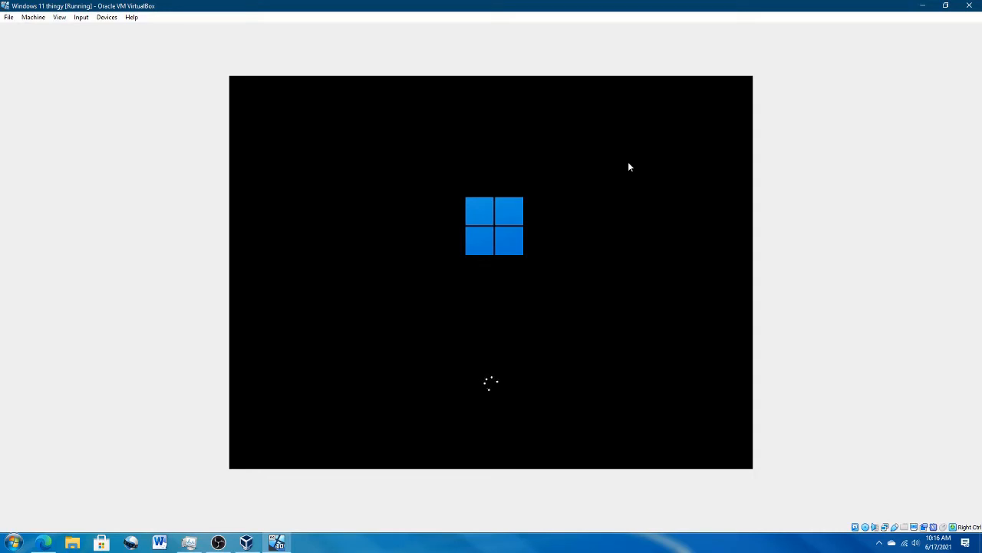
click(218, 542)
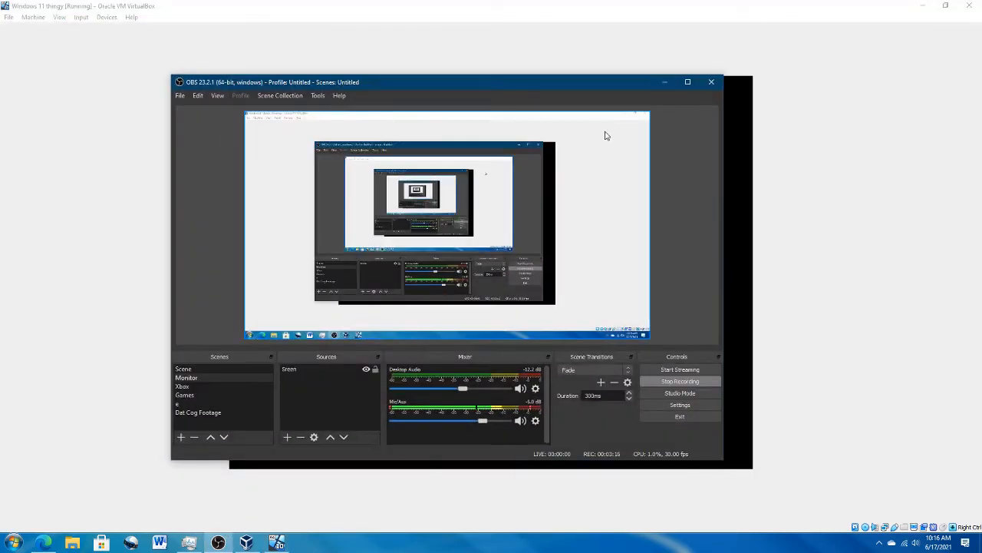
click(664, 82)
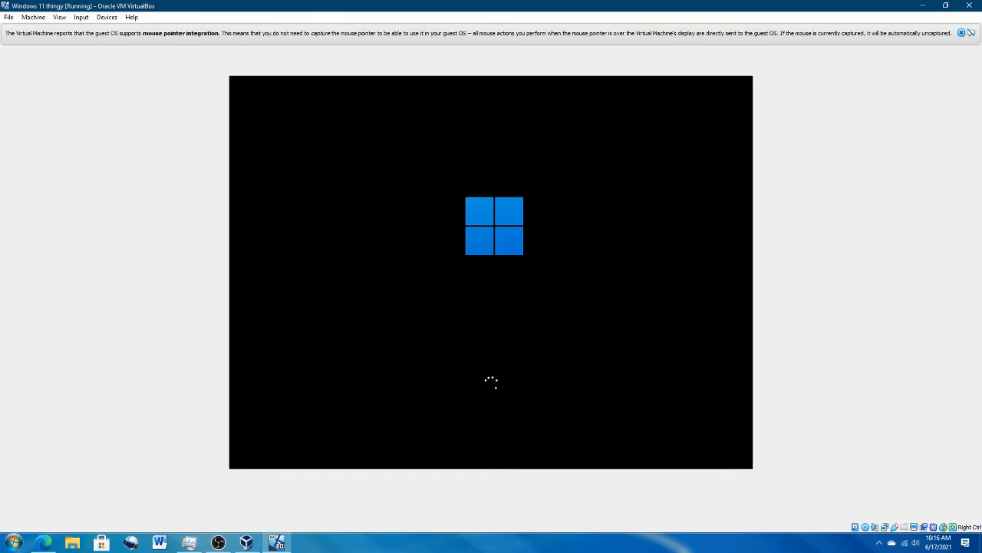
Dismiss the mouse pointer integration notice and start the Windows installation with English (United States) language and format and the US keyboard.
click(961, 32)
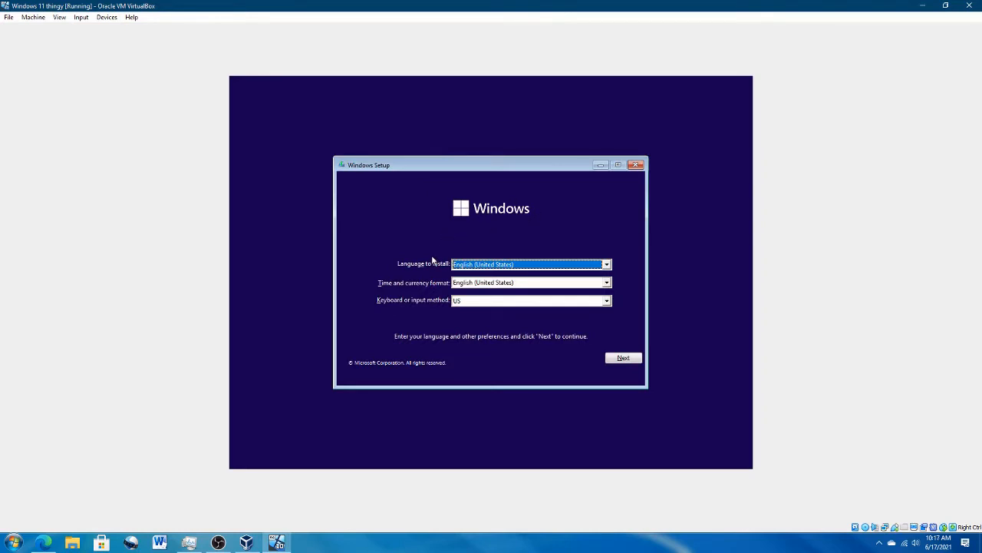
click(618, 357)
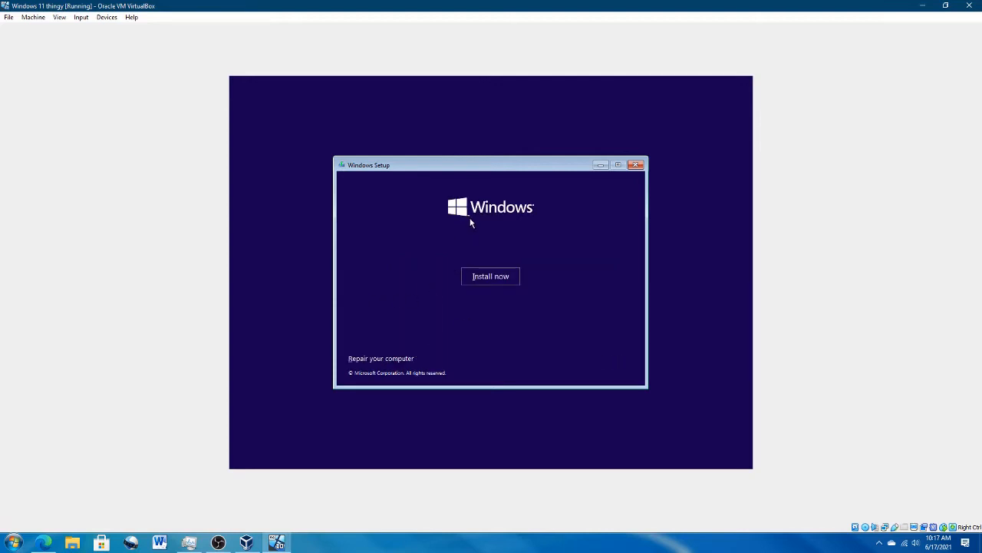
click(488, 282)
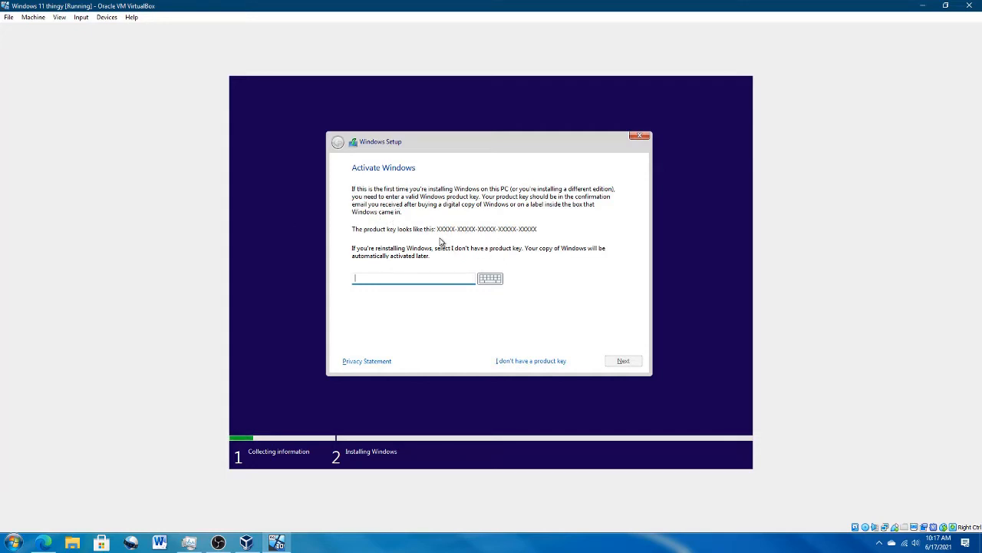
Skip the product key entry, look through the available editions, and choose Windows 11 Home x64 as the operating system to install.
click(538, 361)
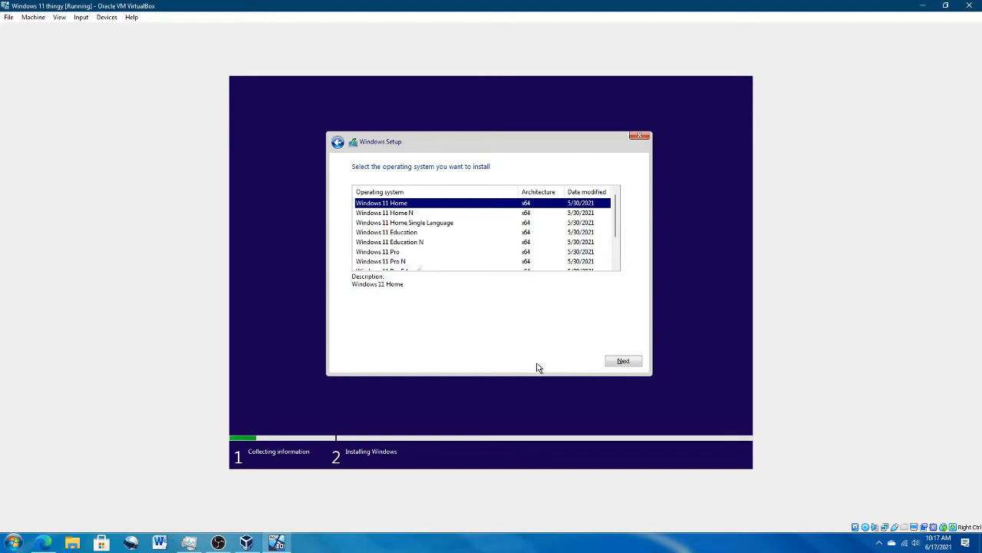
scroll(465, 230, down, 2)
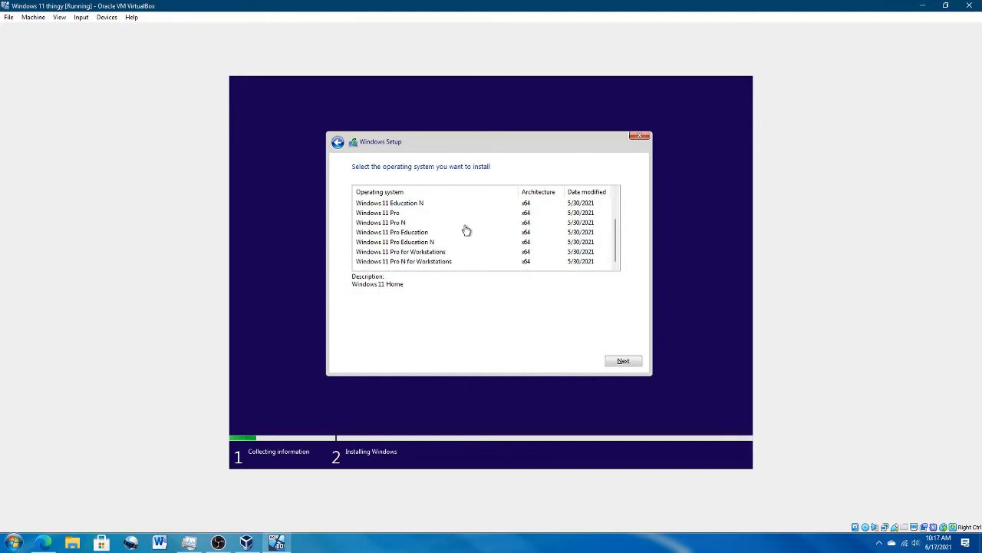
scroll(368, 221, up, 2)
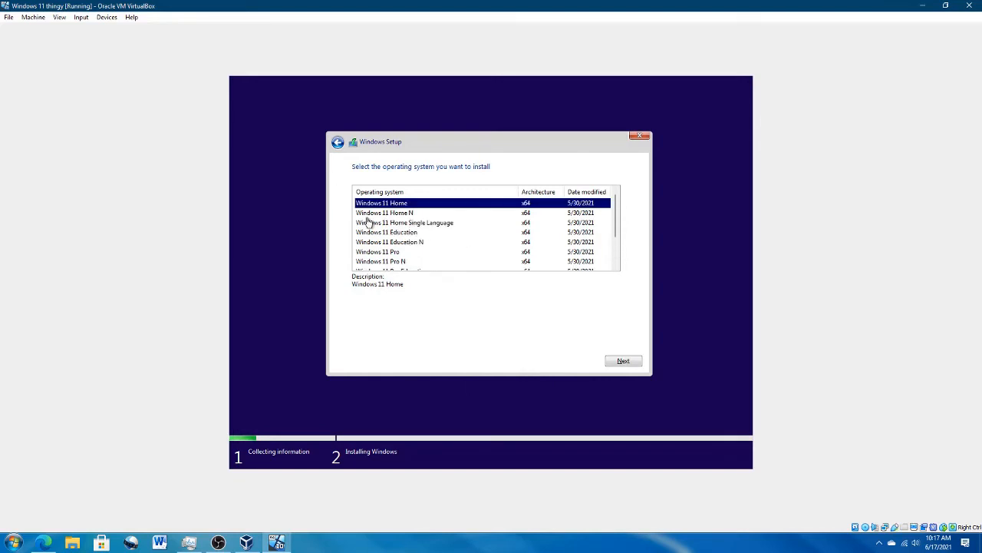
scroll(395, 213, down, 2)
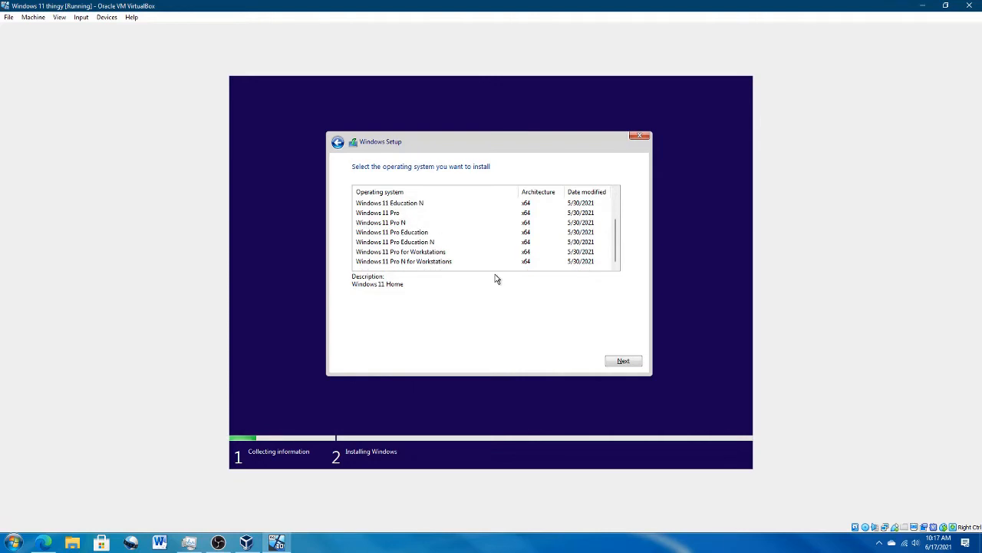
scroll(465, 248, up, 2)
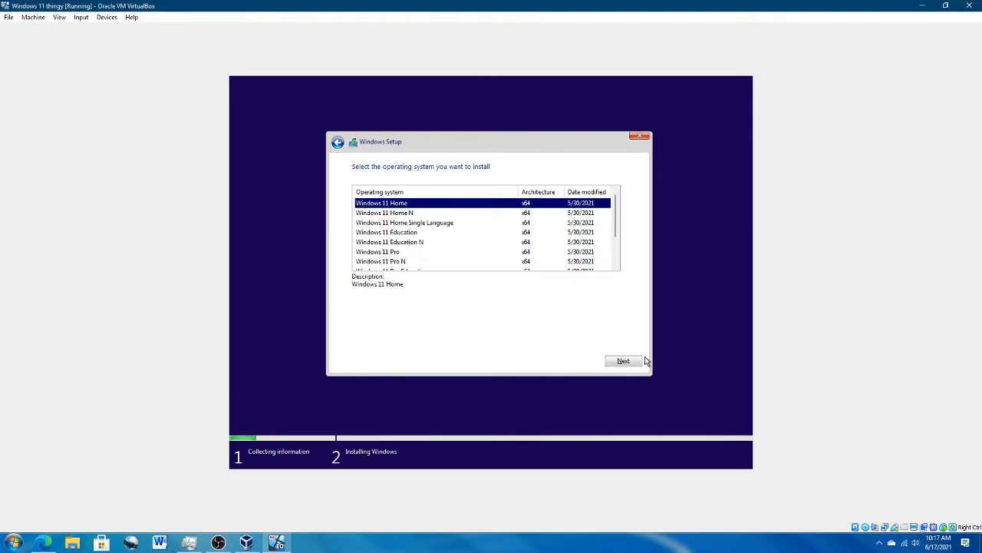
scroll(406, 259, down, 2)
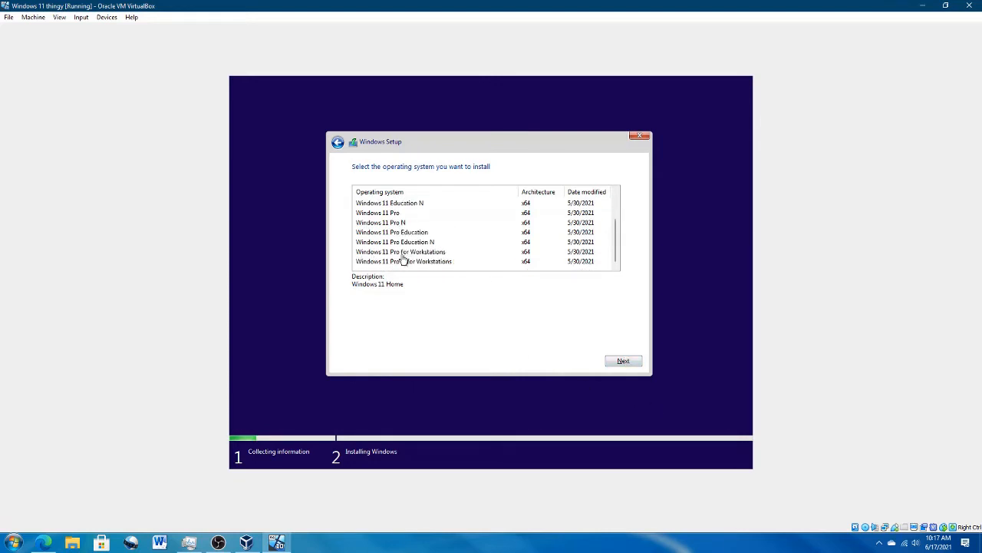
scroll(463, 269, up, 2)
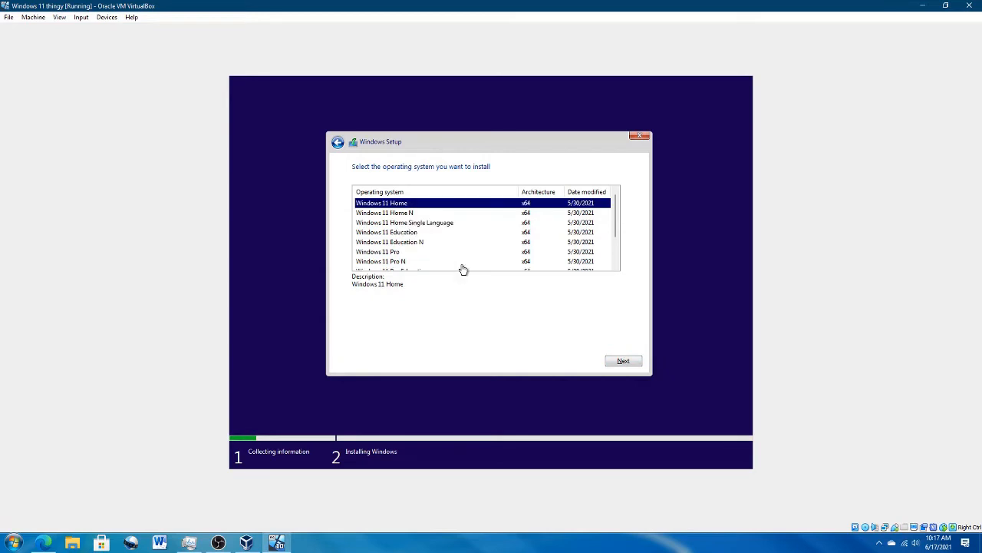
click(629, 361)
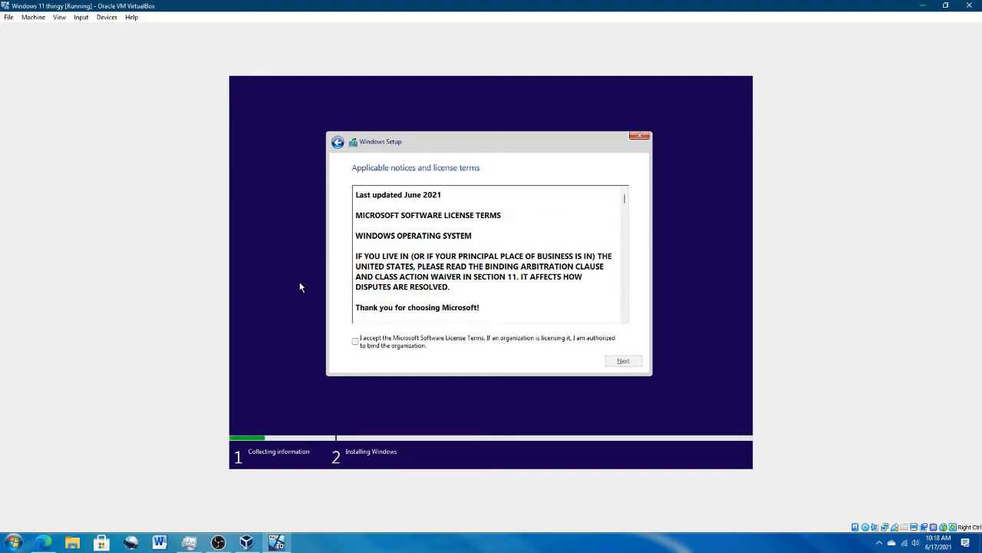
Skim the Microsoft Software License Terms in Windows Setup and accept them.
scroll(390, 247, down, 10)
scroll(390, 247, down, 15)
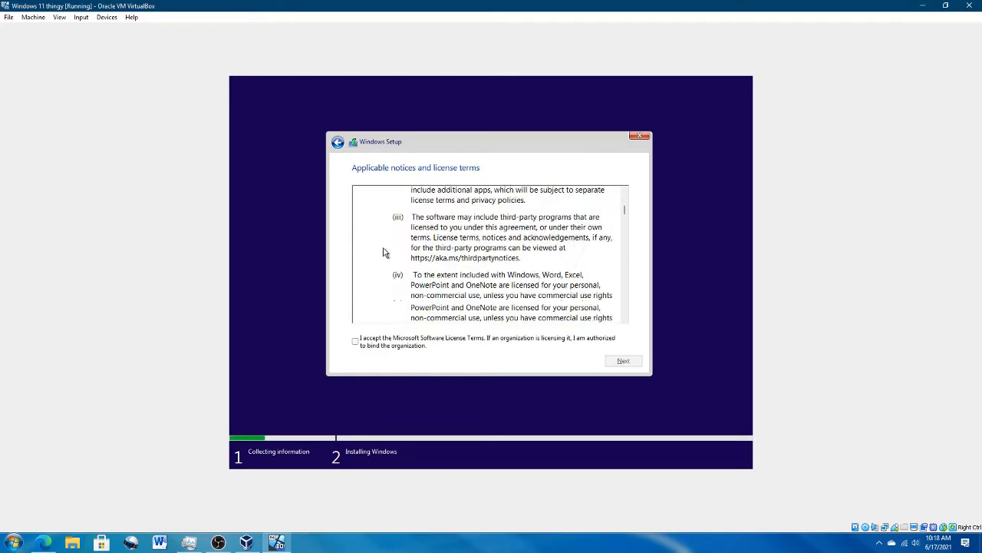
click(355, 341)
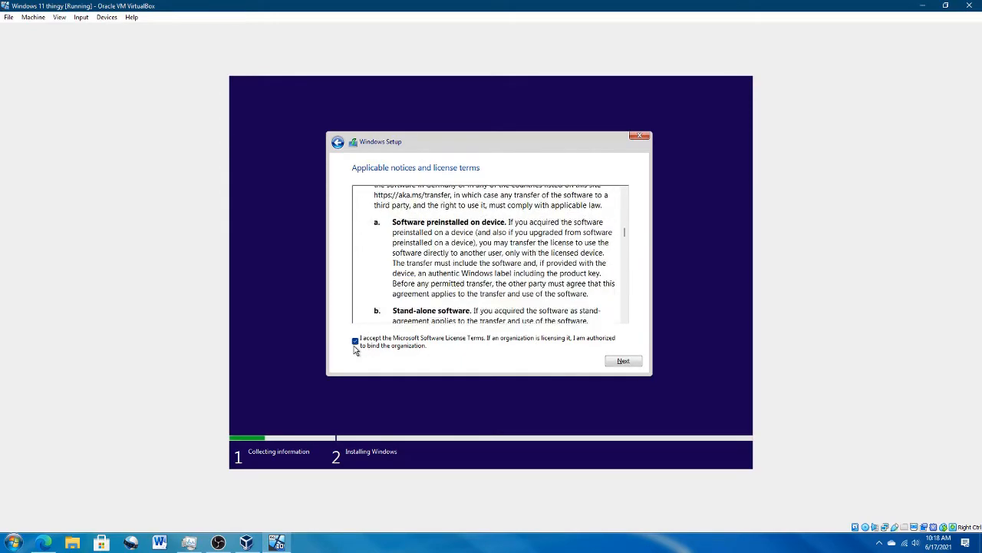
click(624, 362)
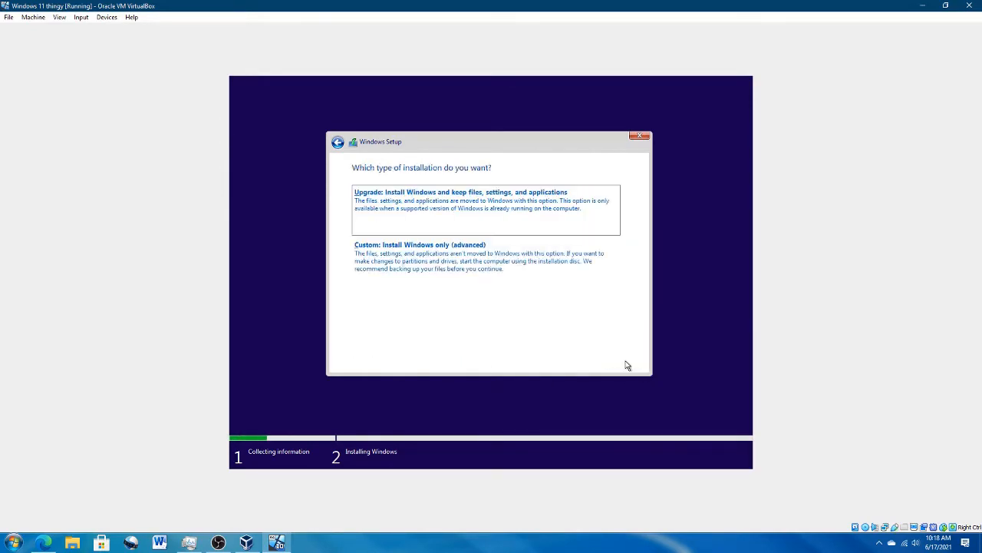
Choose the custom Windows-only installation and install Windows on the Drive 0 unallocated space.
click(464, 275)
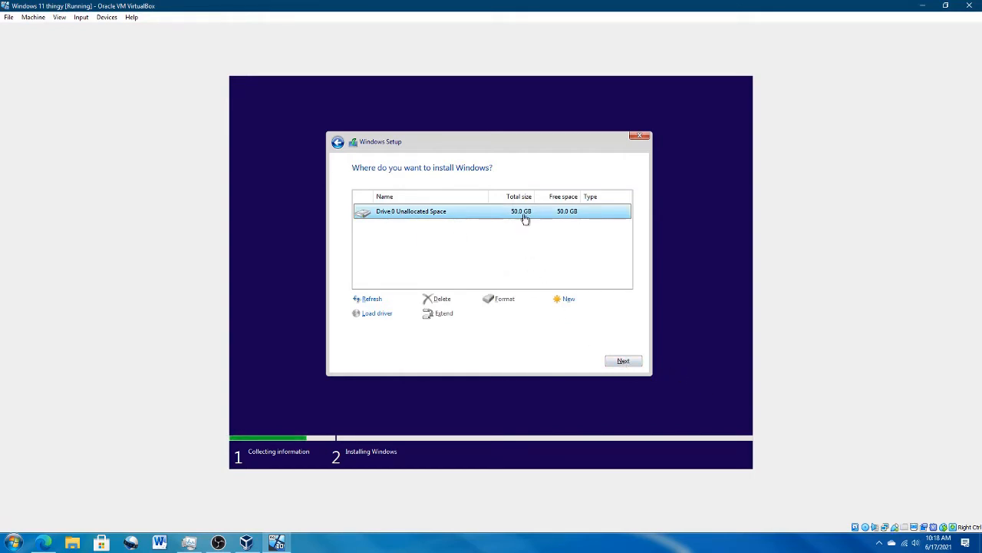
click(622, 360)
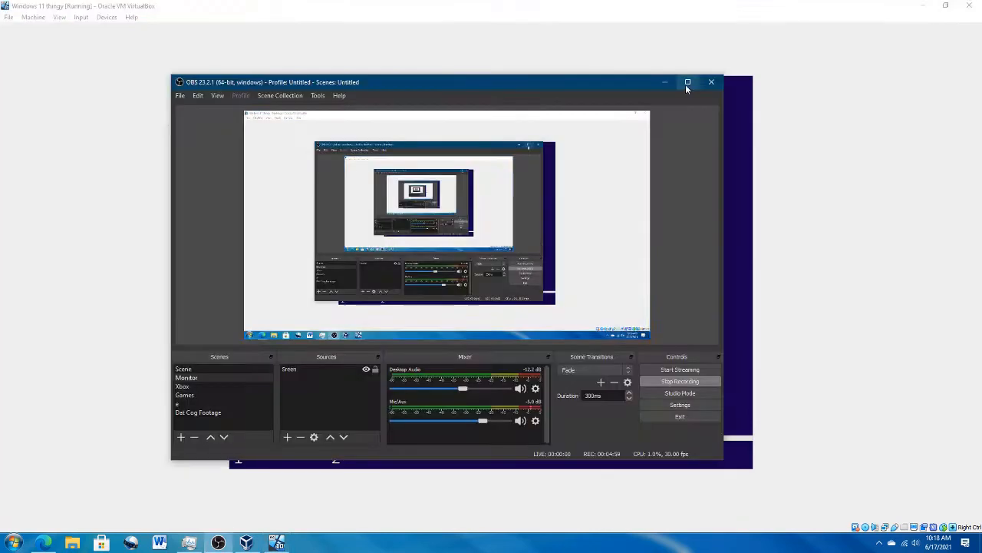
click(666, 82)
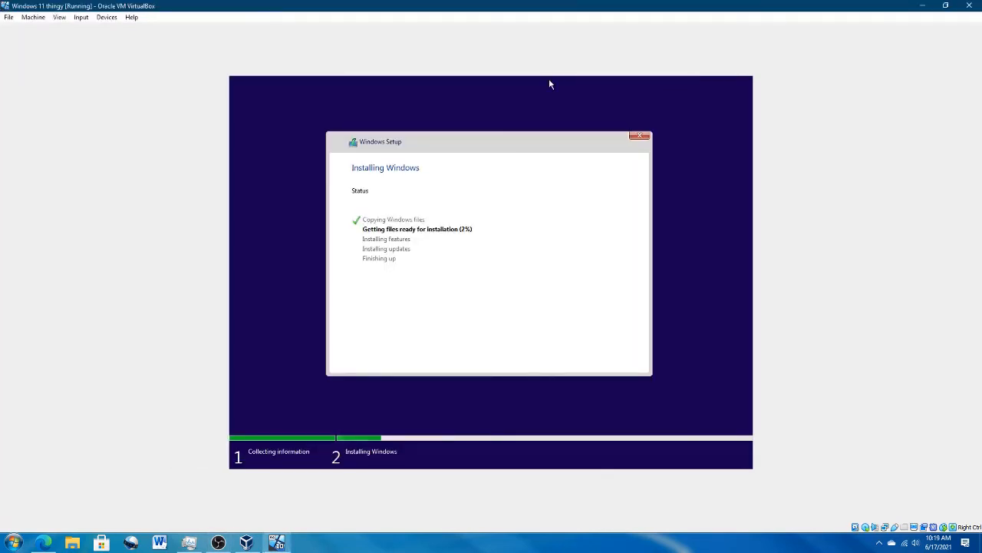